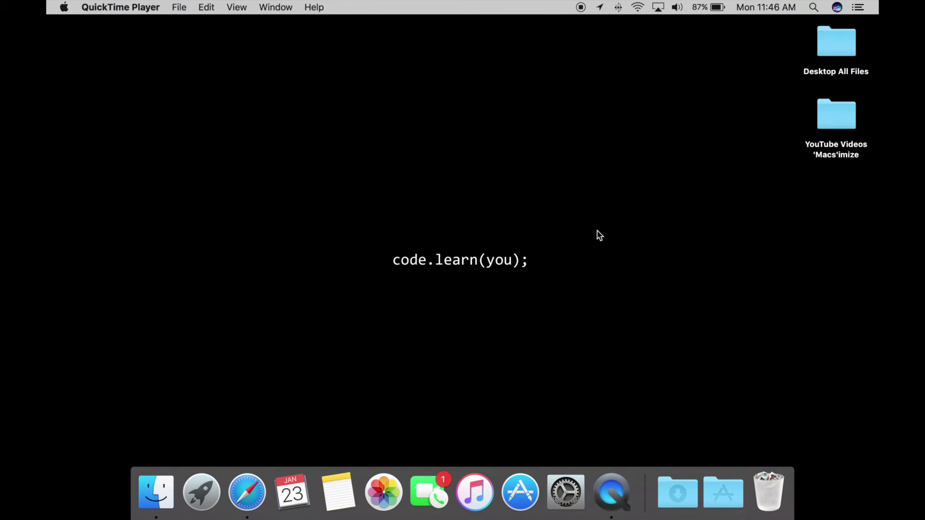
- Bring up the context menu on an empty spot of the desktop to add a folder
right_click(634, 204)
- Create two desktop folders and name them Test and Test 2
click(650, 208)
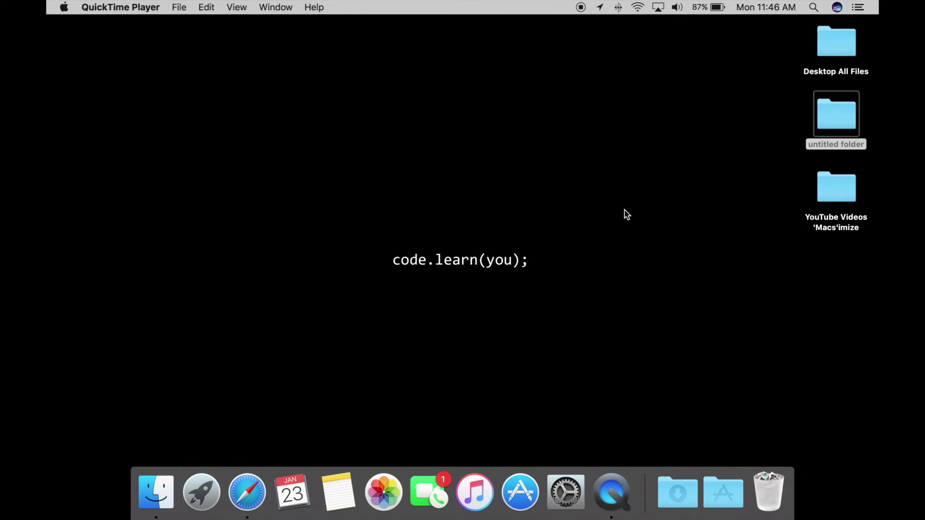
click(851, 118)
text(T)
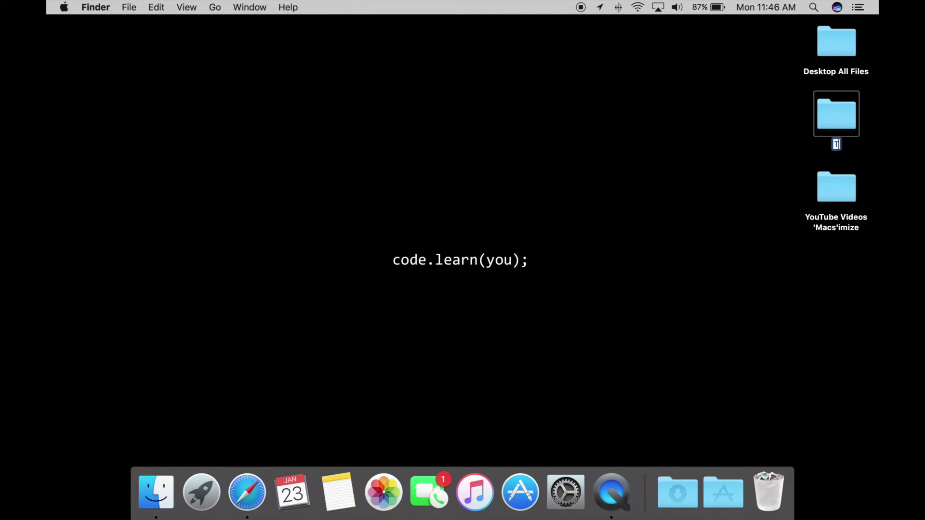
text(est)
right_click(614, 225)
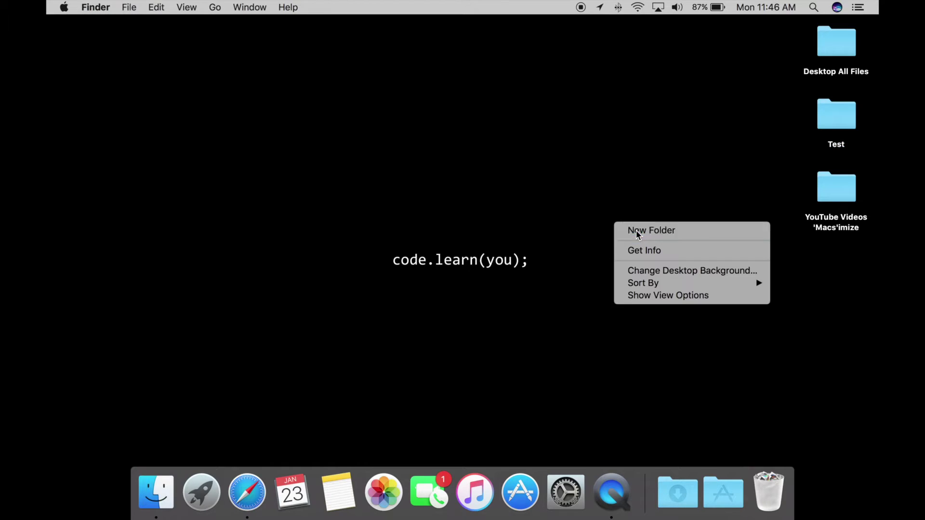
click(637, 231)
text(Tes)
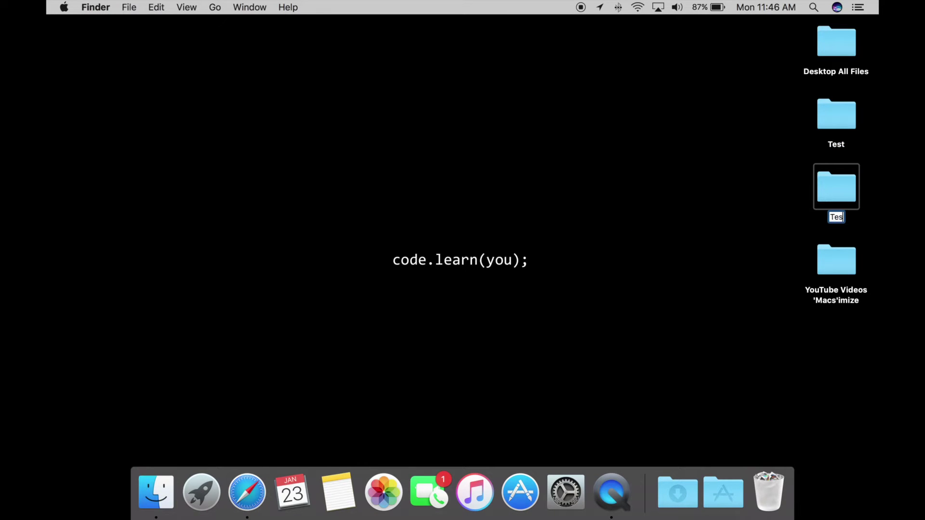
text(t 2)
key(Return)
- Add two untitled folders inside Test, then close its window
click(822, 125)
key(super+o)
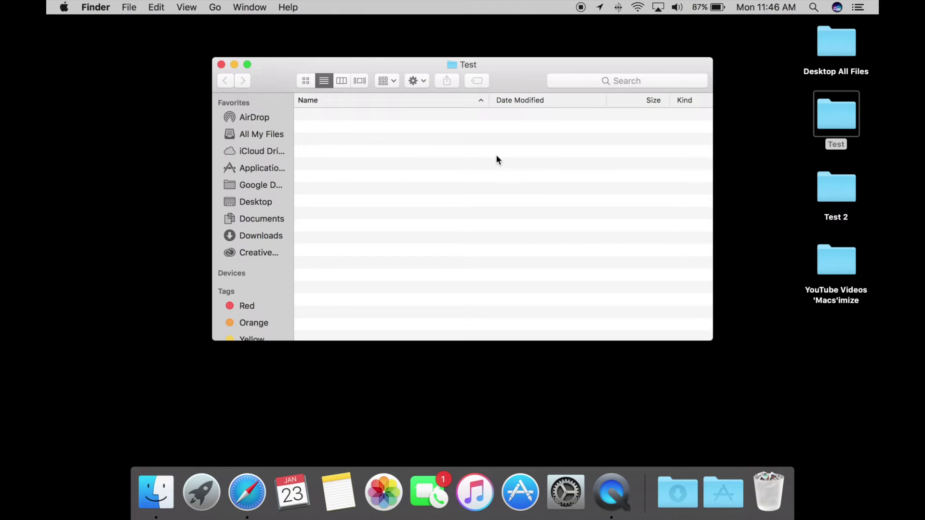
right_click(496, 155)
click(524, 158)
right_click(444, 168)
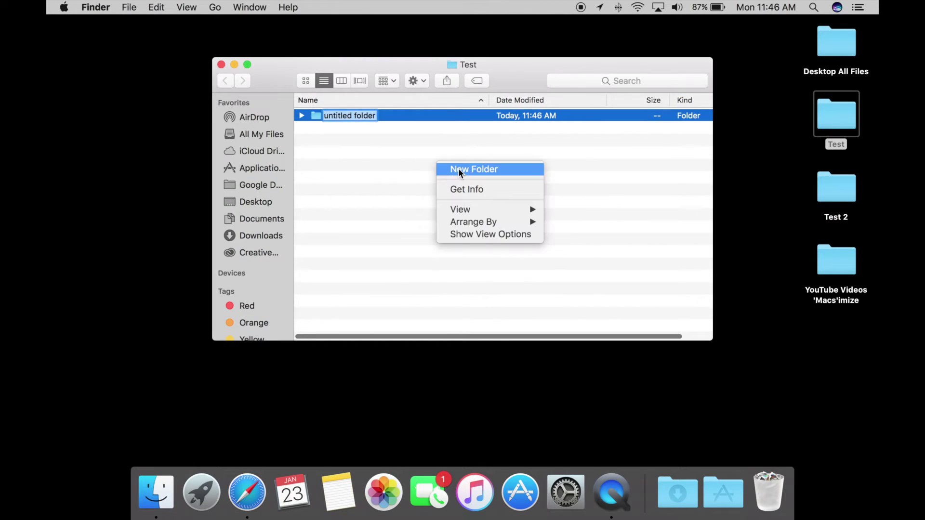
click(458, 168)
key(Return)
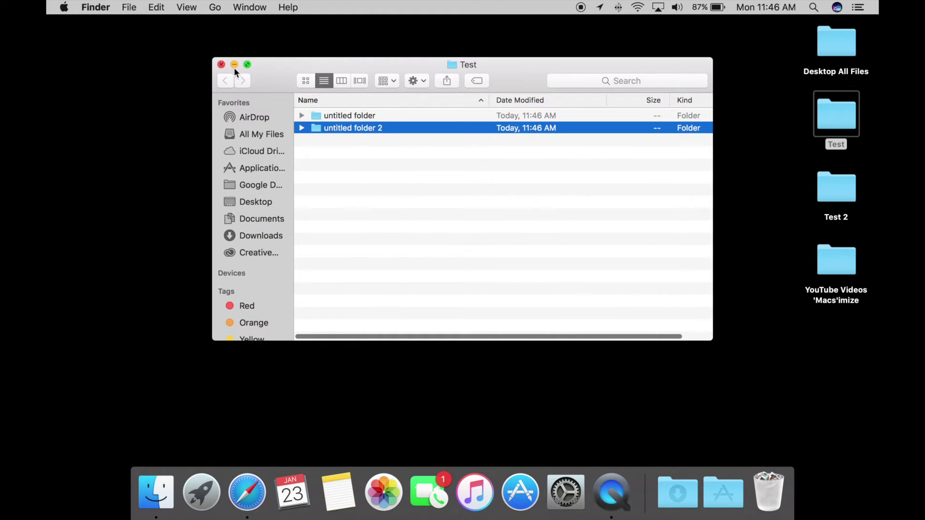
key(super+w)
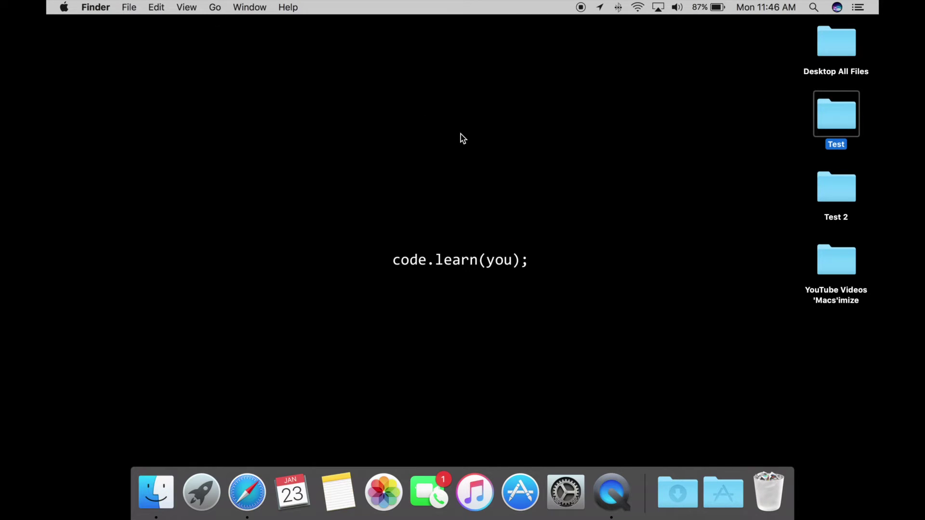
- Launch Terminal from a Spotlight search for 'terminal', then dismiss Spotlight
click(469, 161)
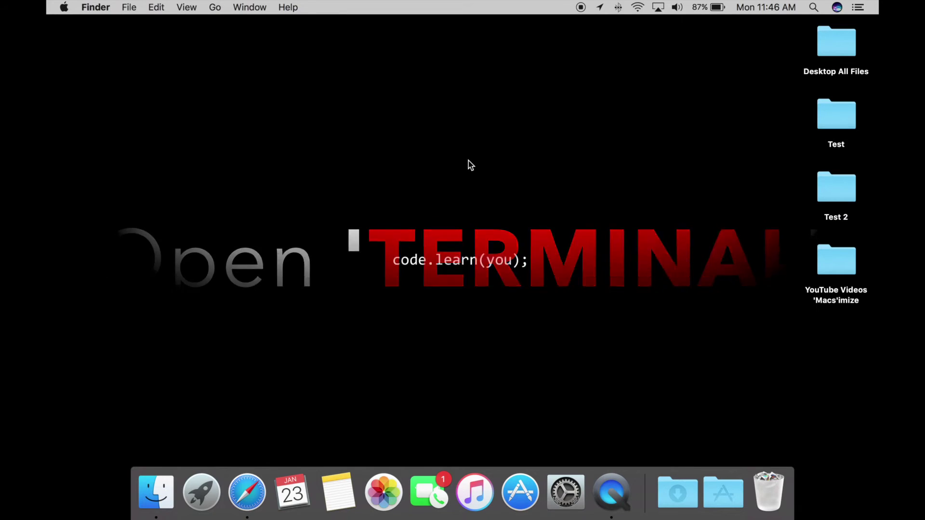
key(super+space)
text(termin)
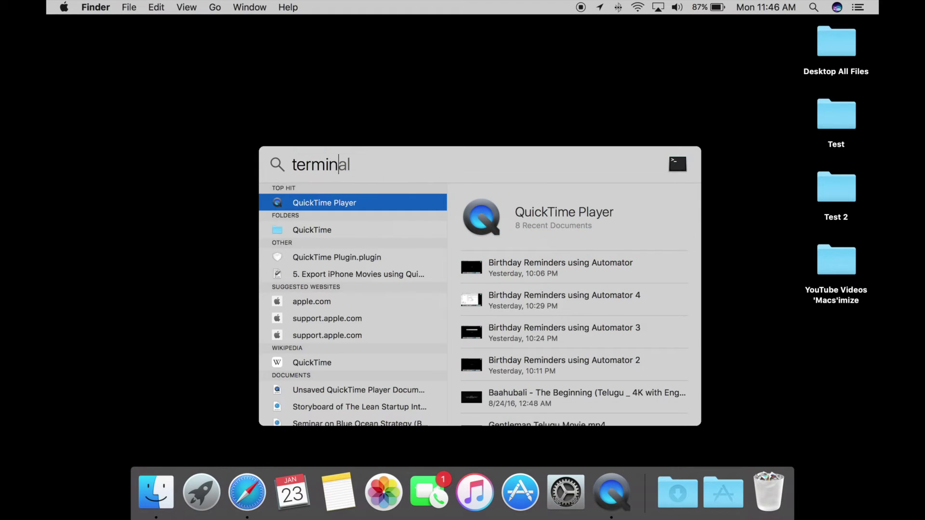
text(al)
key(Return)
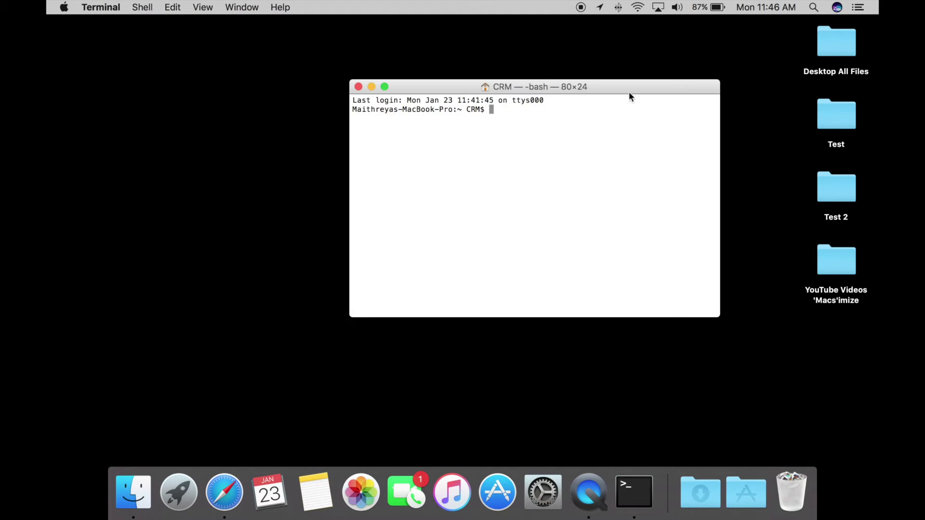
click(812, 7)
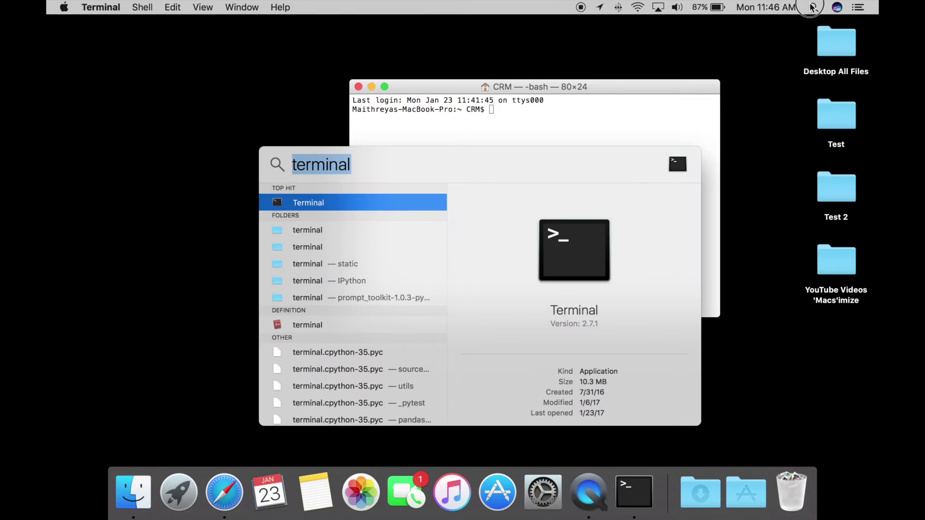
key(Escape)
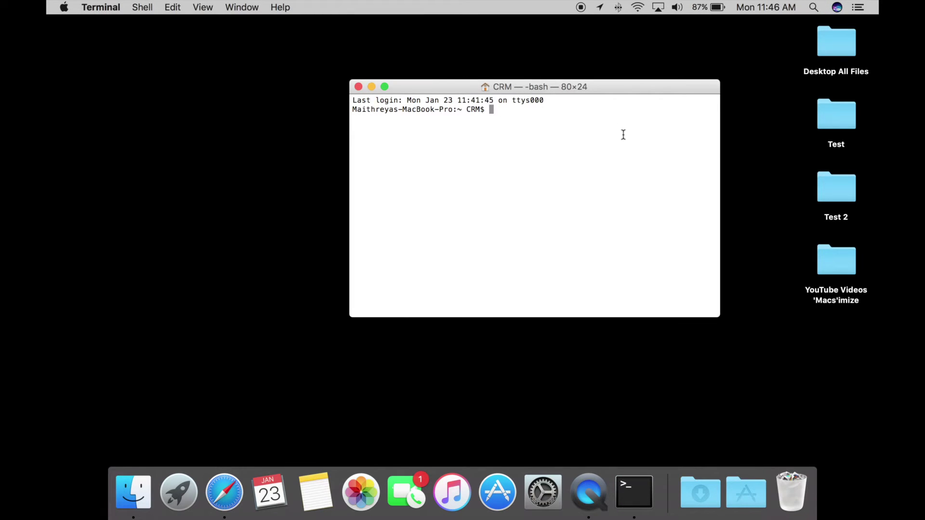
- Run cd to /Users/CRM/Desktop, using the Test folder's path trimmed to Desktop
drag(603, 86, 534, 89)
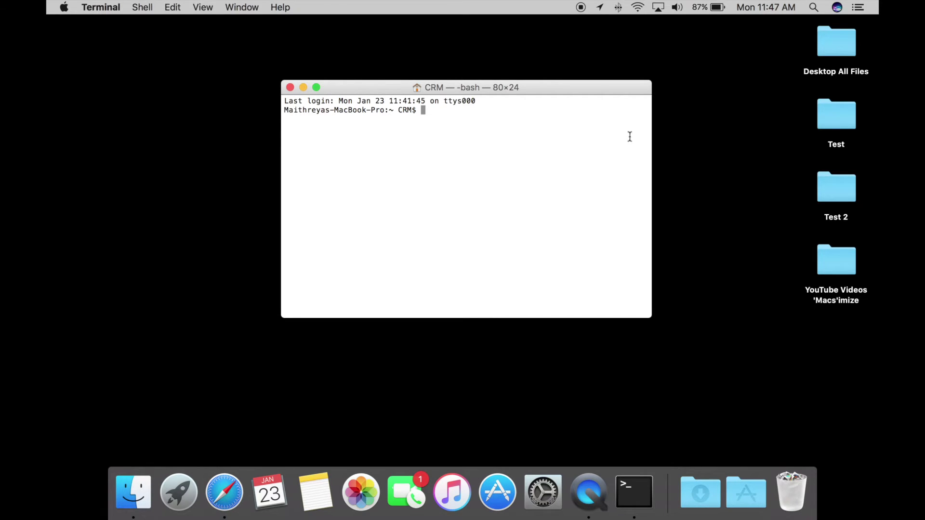
text(c)
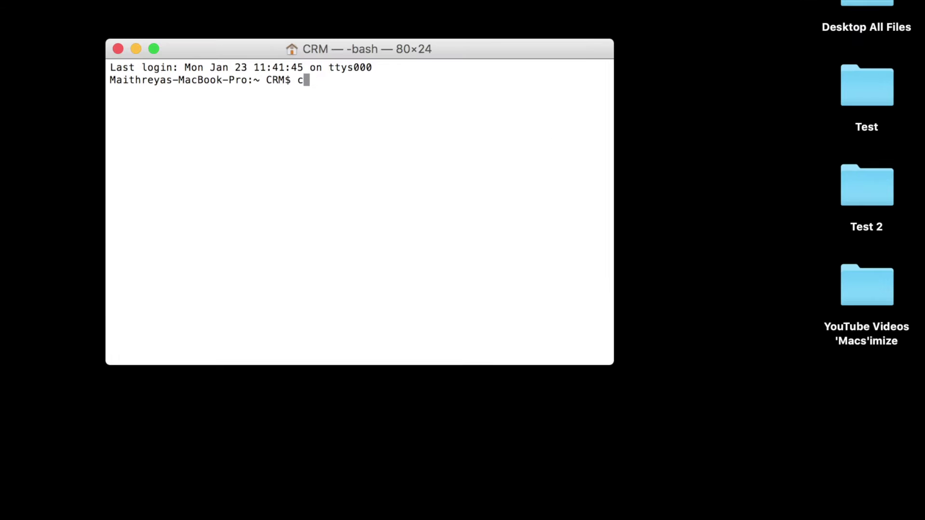
text(d)
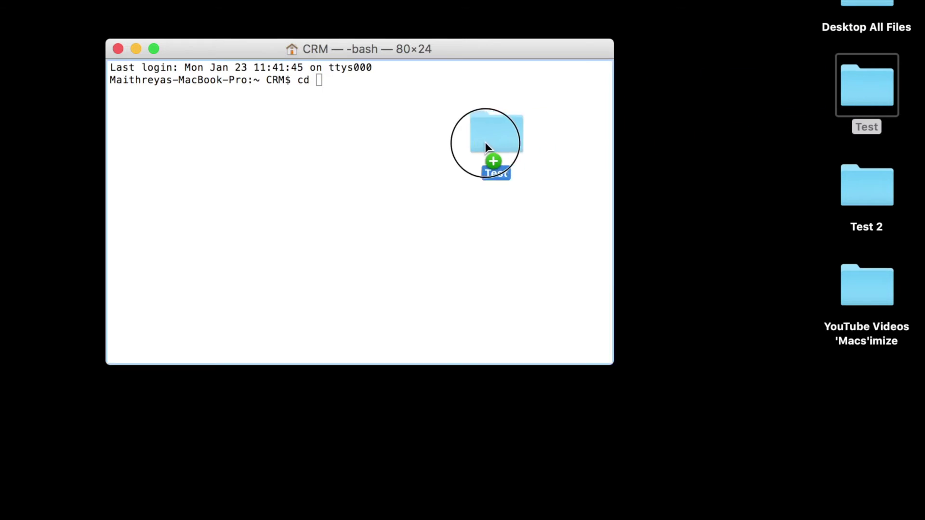
drag(858, 96, 485, 149)
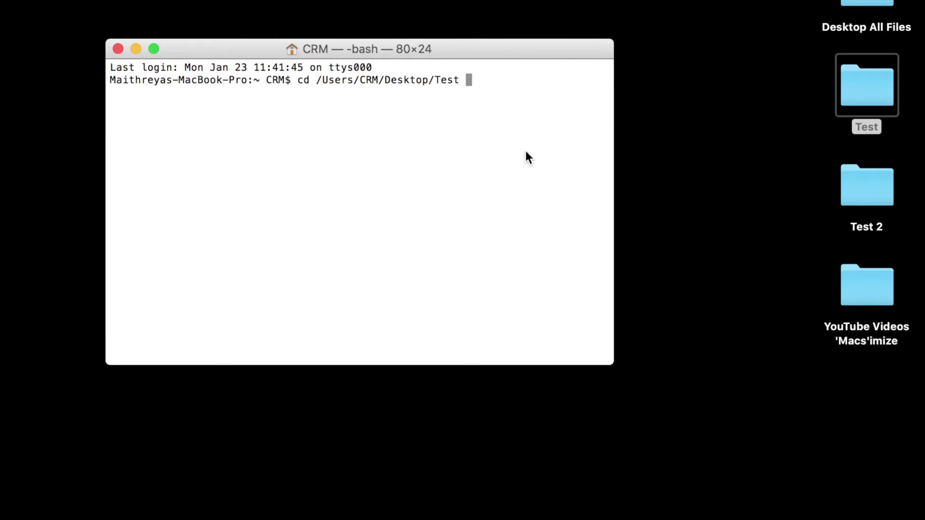
key(BackSpace)
key(BackSpace)
key(BackSpace)
key(BackSpace)
key(BackSpace)
key(BackSpace)
key(Return)
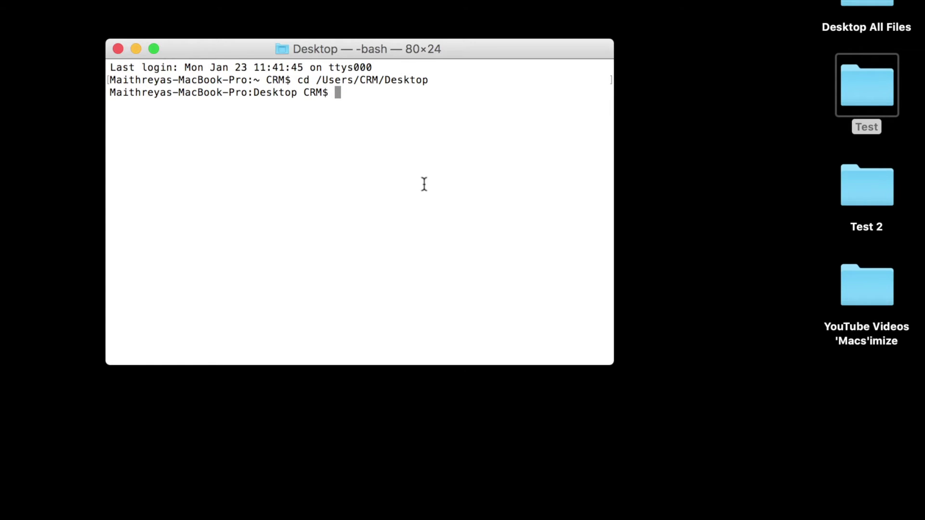
text(ch)
text(flag)
text(s)
text( hidden)
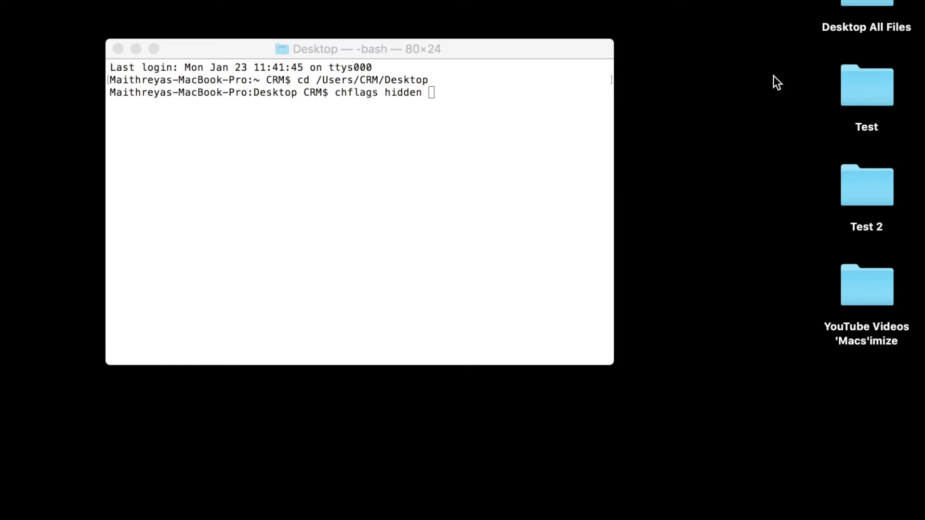
- Run 'chflags hidden' on the Test and Test 2 folders to hide both
drag(792, 75, 868, 196)
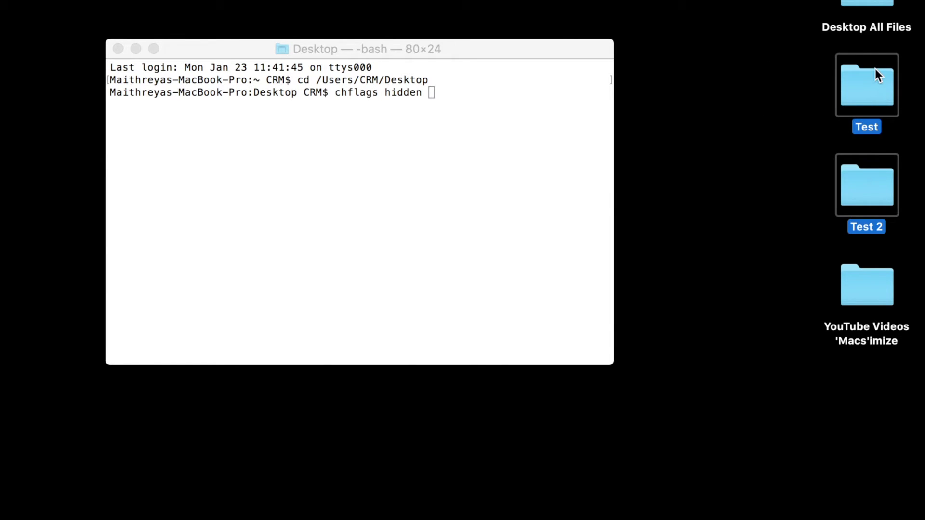
drag(876, 69, 488, 129)
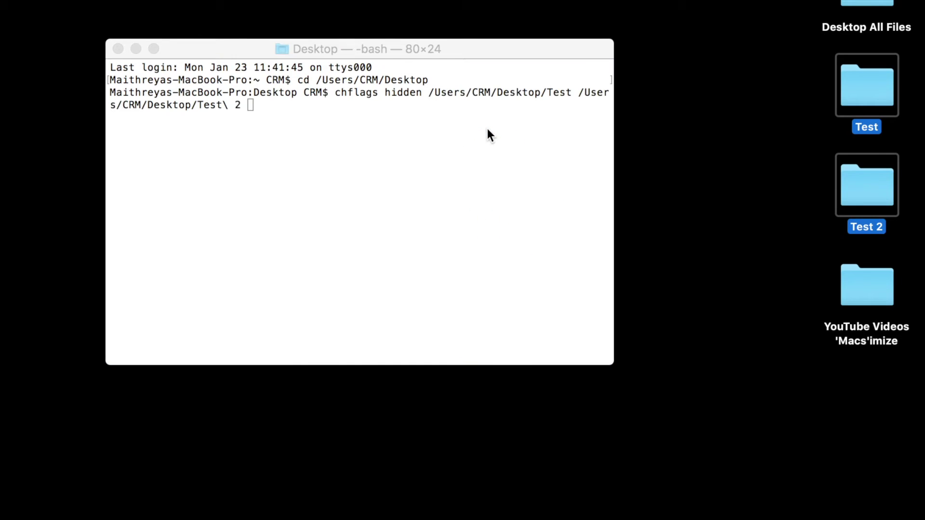
click(320, 106)
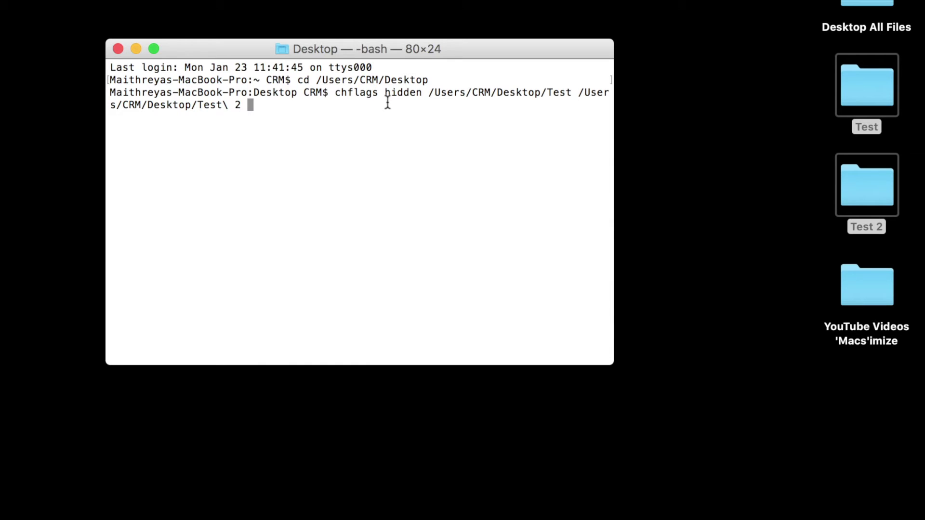
key(Return)
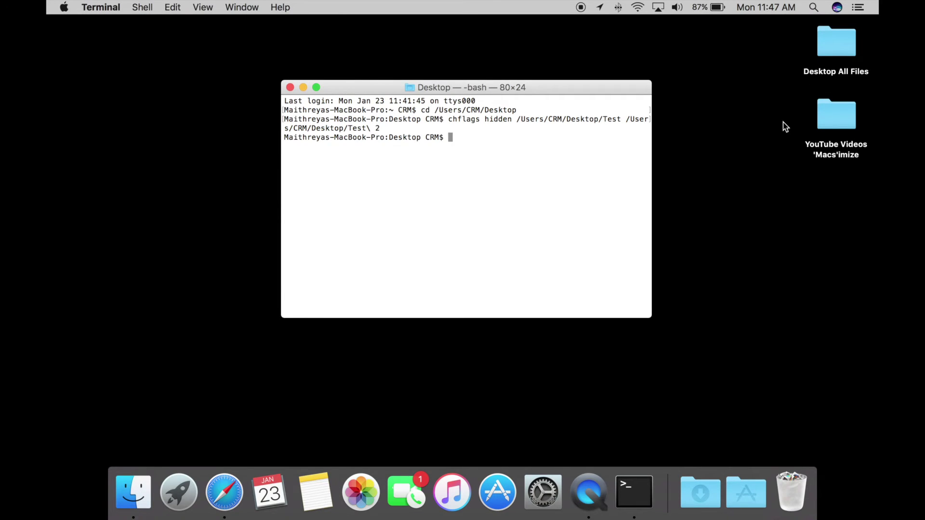
click(723, 169)
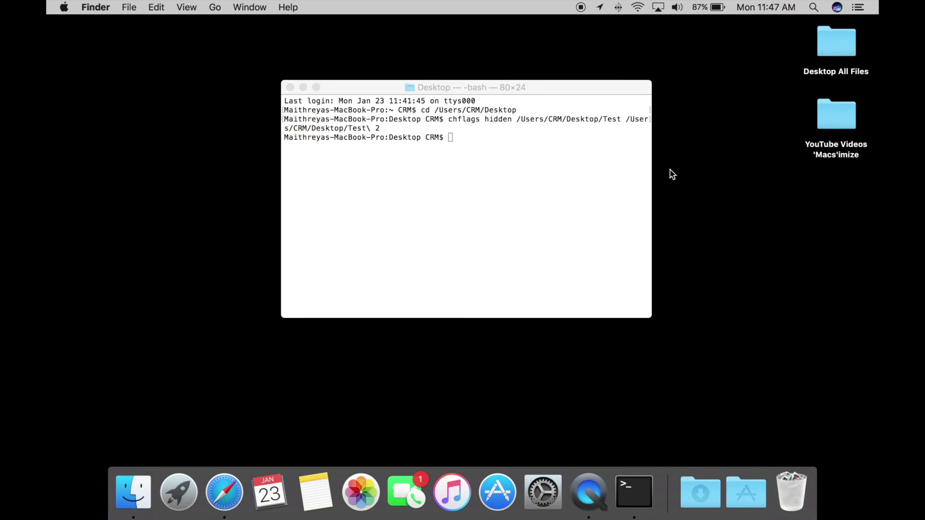
click(538, 206)
key(super+space)
key(BackSpace)
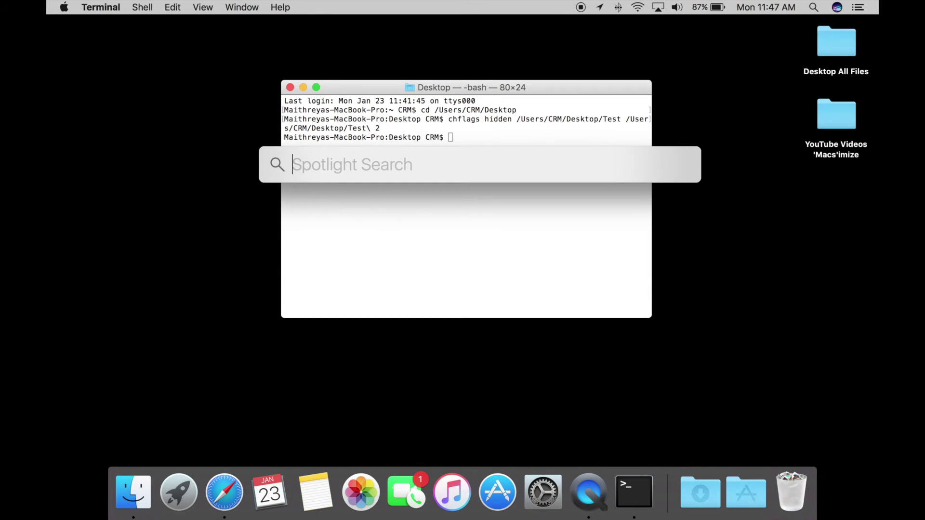
text(tes)
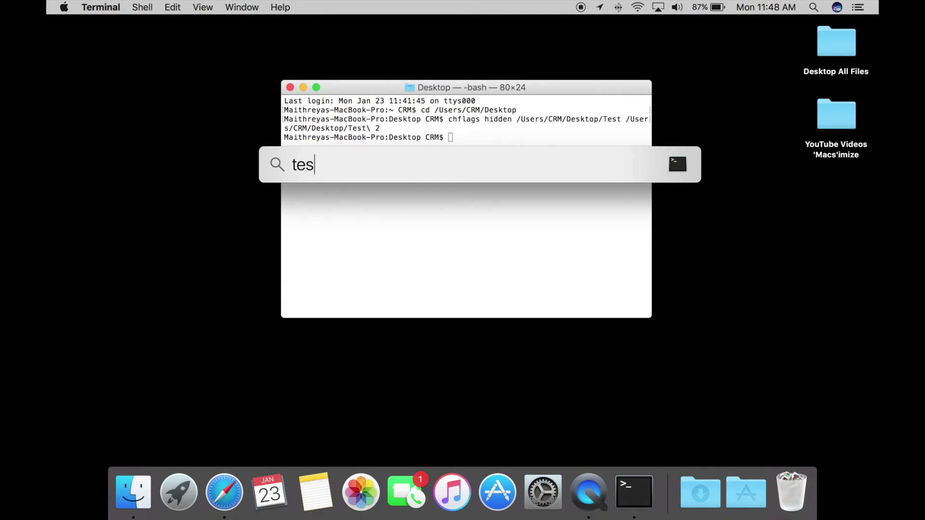
text(t 2)
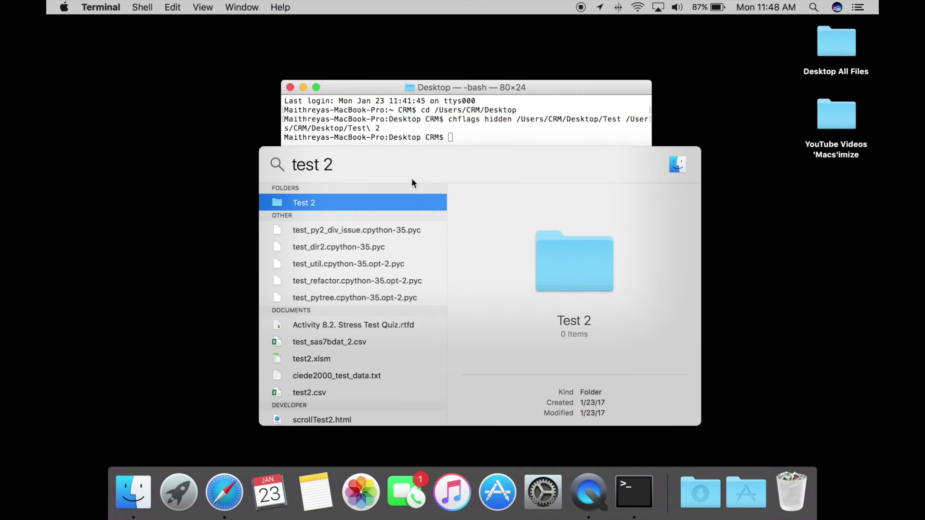
click(710, 202)
click(590, 180)
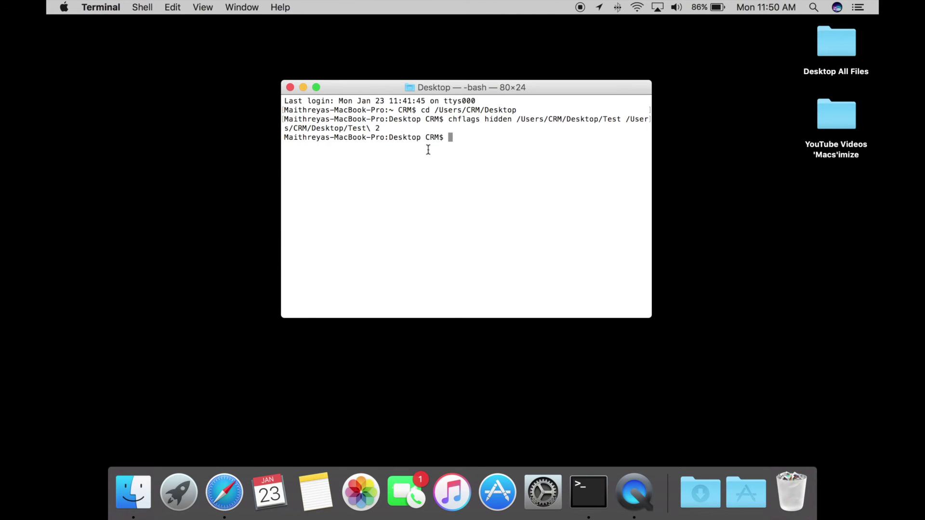
- Quit and relaunch Terminal, then cd into /Users/CRM/Desktop
key(super+q)
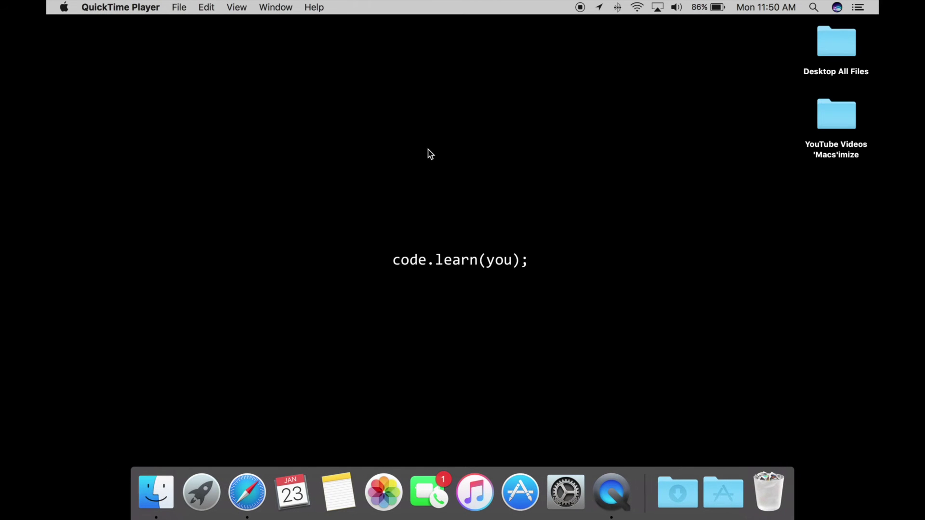
key(super+space)
text(terminal)
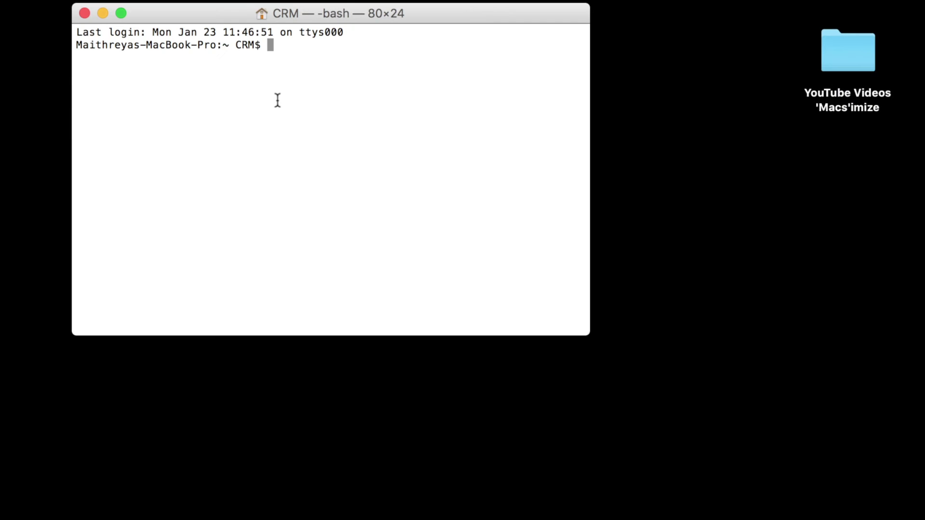
text(cd)
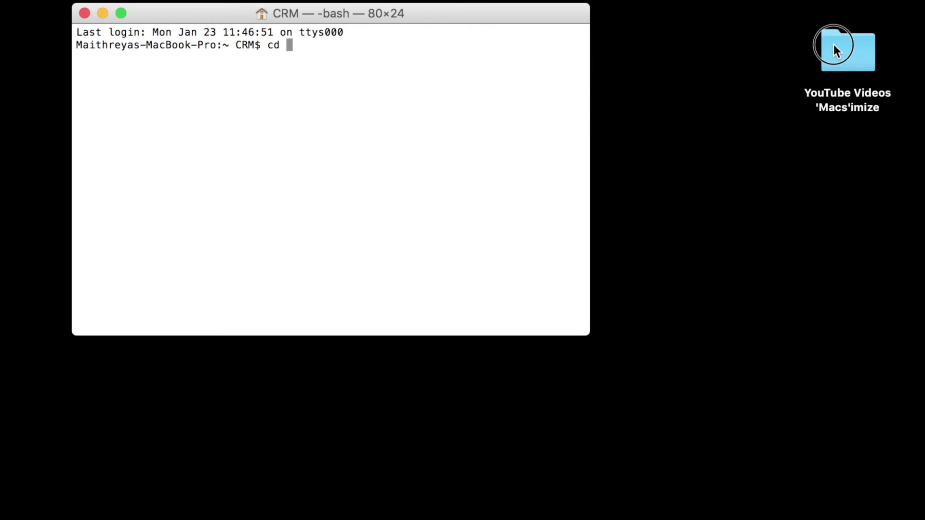
drag(833, 45, 443, 64)
key(BackSpace)
key(BackSpace)
key(BackSpace)
key(BackSpace)
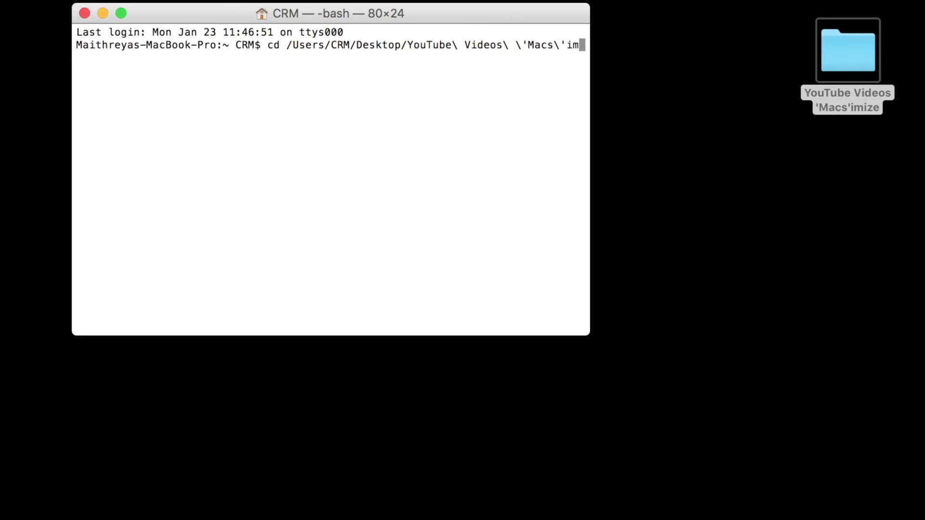
key(BackSpace)
key(BackSpace)
key(BackSpace)
key(BackSpace)
key(BackSpace)
key(BackSpace)
key(BackSpace)
key(BackSpace)
key(BackSpace)
key(BackSpace)
key(BackSpace)
key(BackSpace)
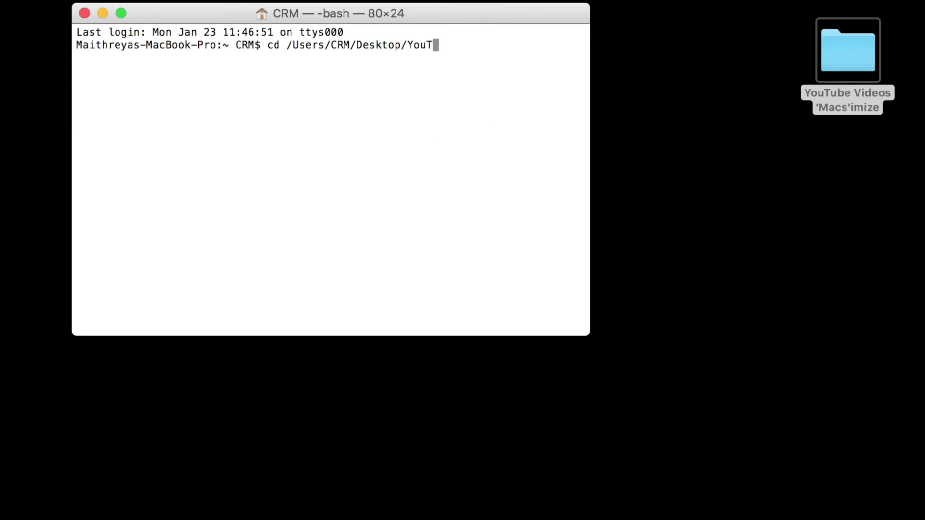
key(BackSpace)
key(BackSpace)
key(BackSpace)
key(BackSpace)
key(BackSpace)
key(Return)
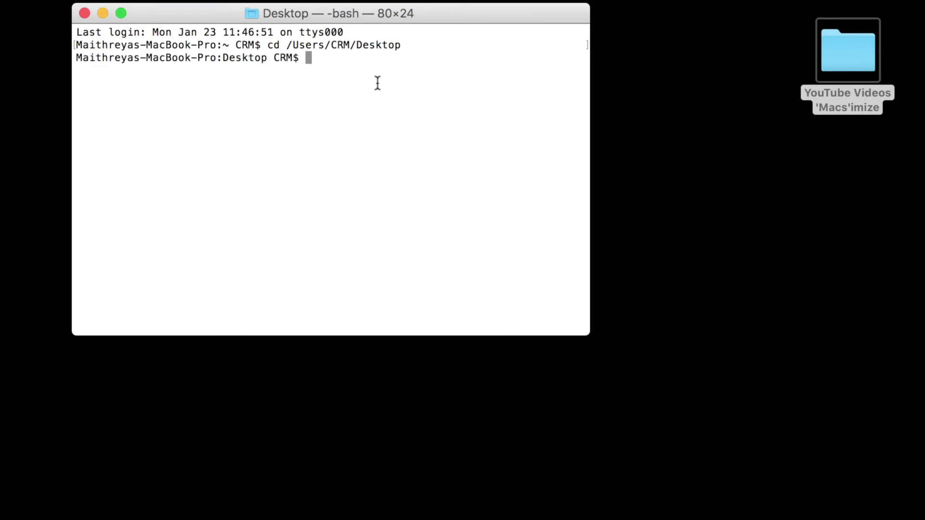
text(chflag)
text(s nohid)
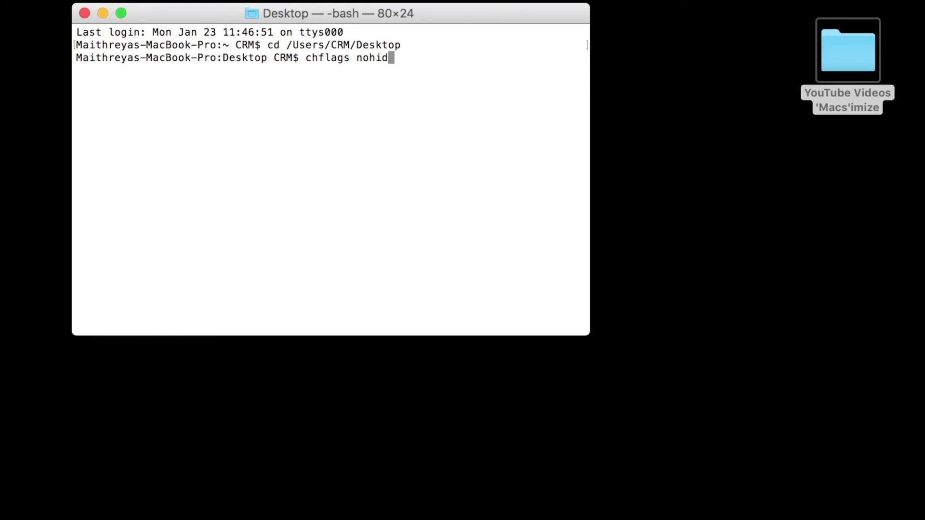
text(den )
text(Test)
- Run 'chflags nohidden' on Test, then rerun it for Test 2
key(Return)
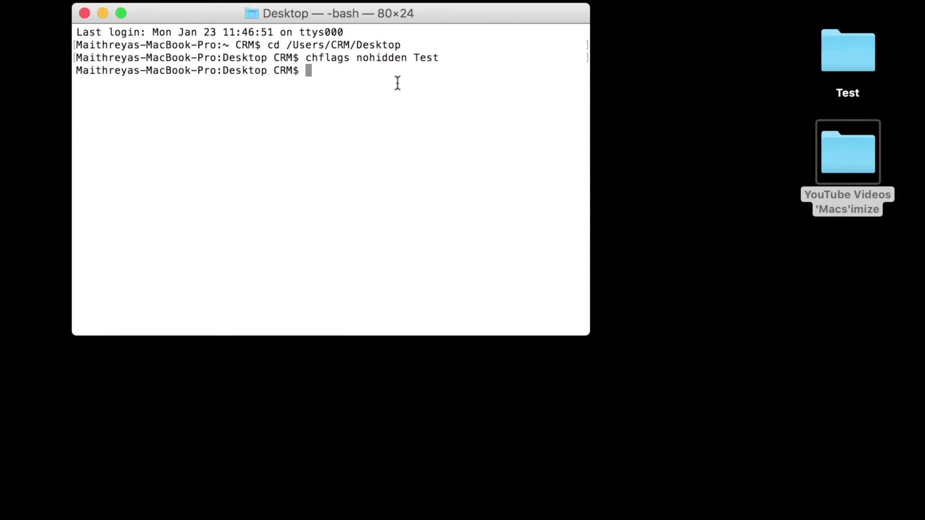
key(Up)
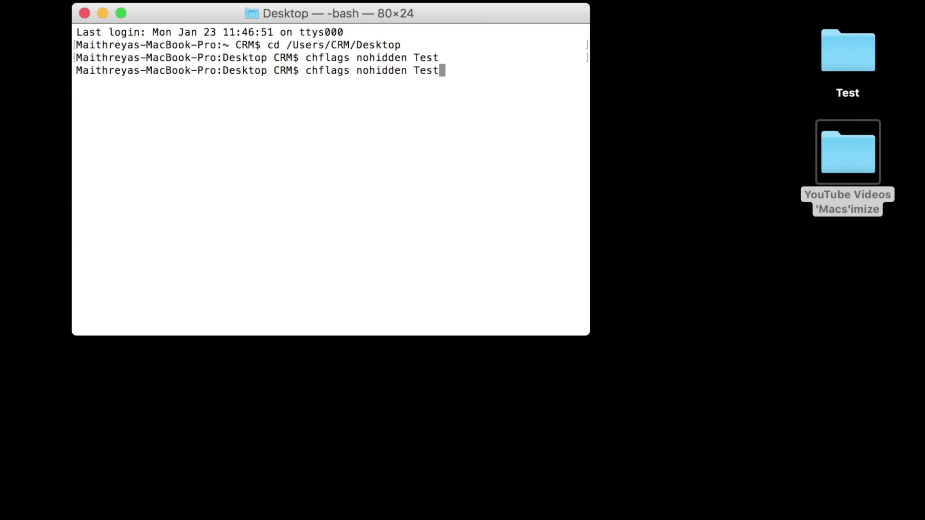
text(\)
text( 2)
key(Return)
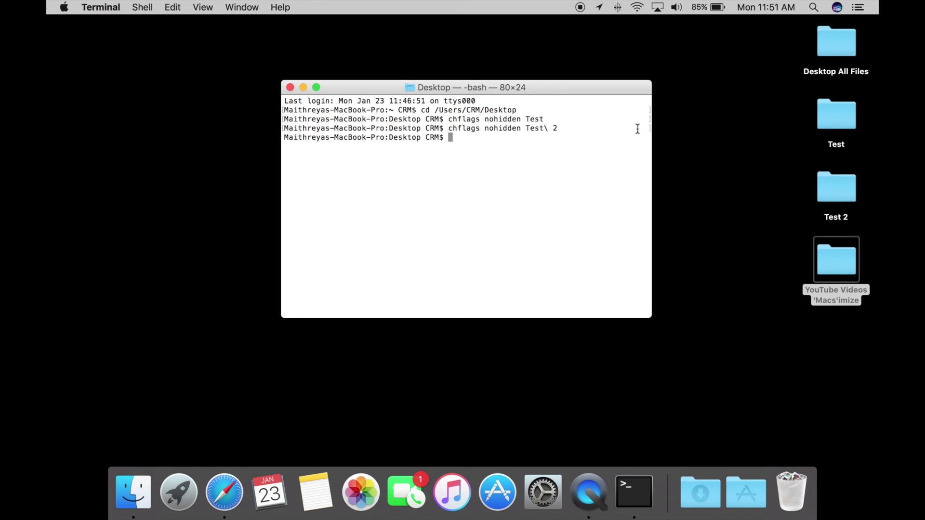
- Open Test to show its two untitled subfolders, then move Terminal down in front
double_click(837, 114)
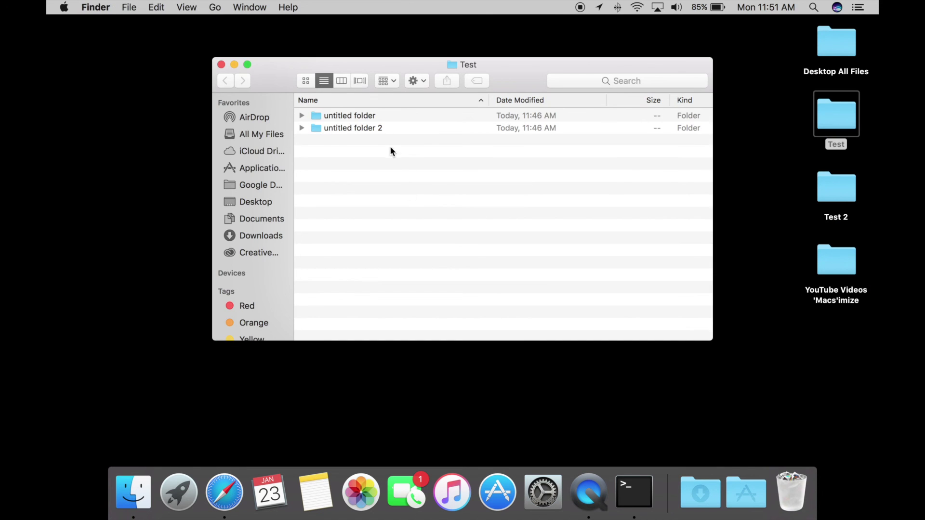
key(ctrl+Up)
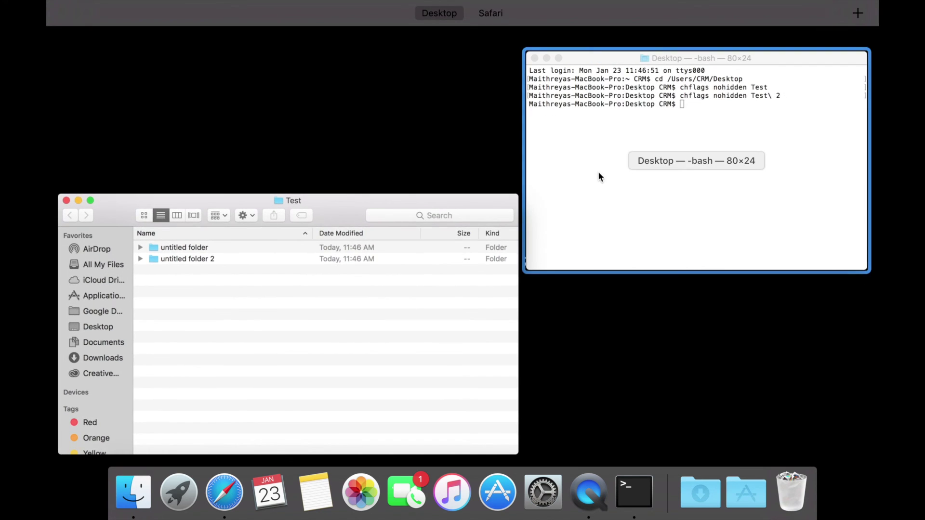
click(598, 174)
drag(526, 90, 528, 172)
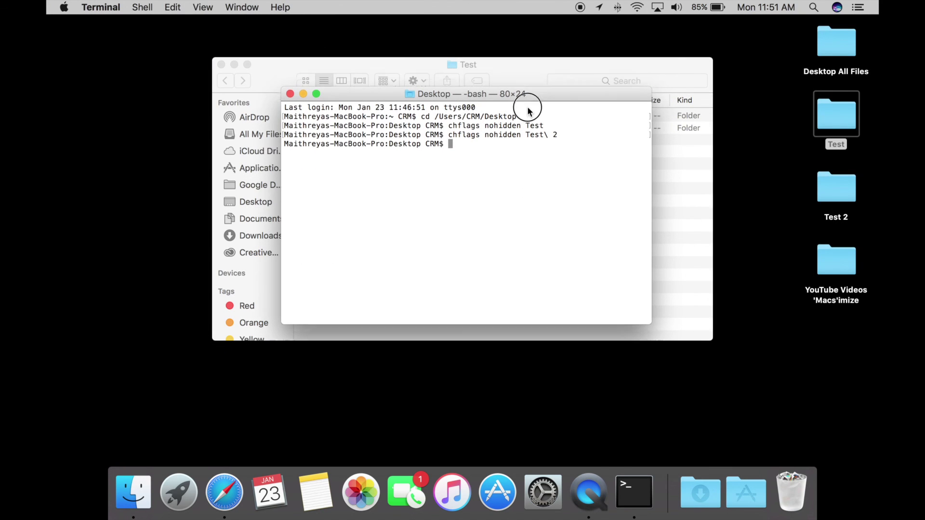